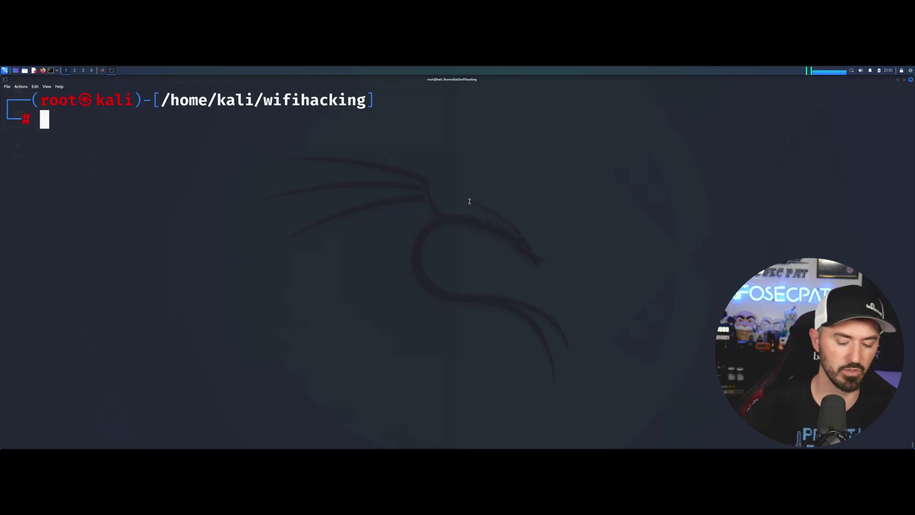
type("ls")
- List the current folder, print the wifipasswords.txt wordlist, then clear the terminal
key("Return")
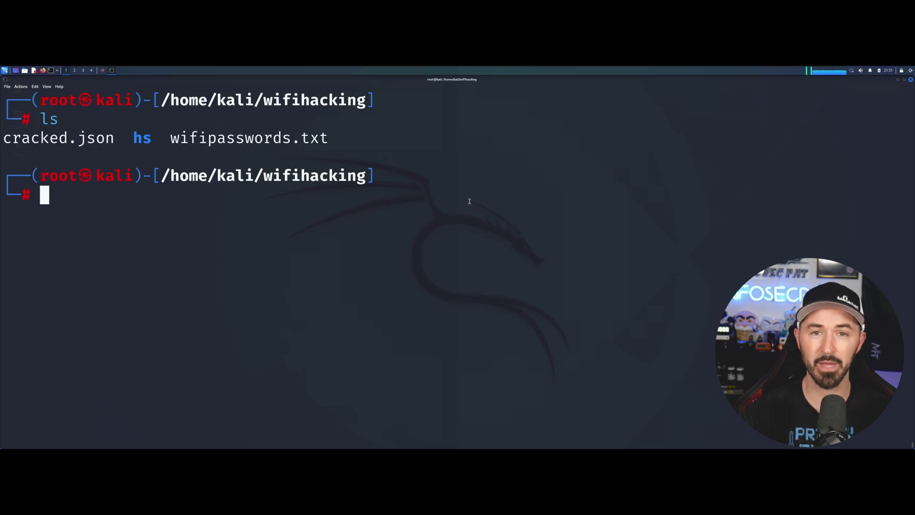
type("cat")
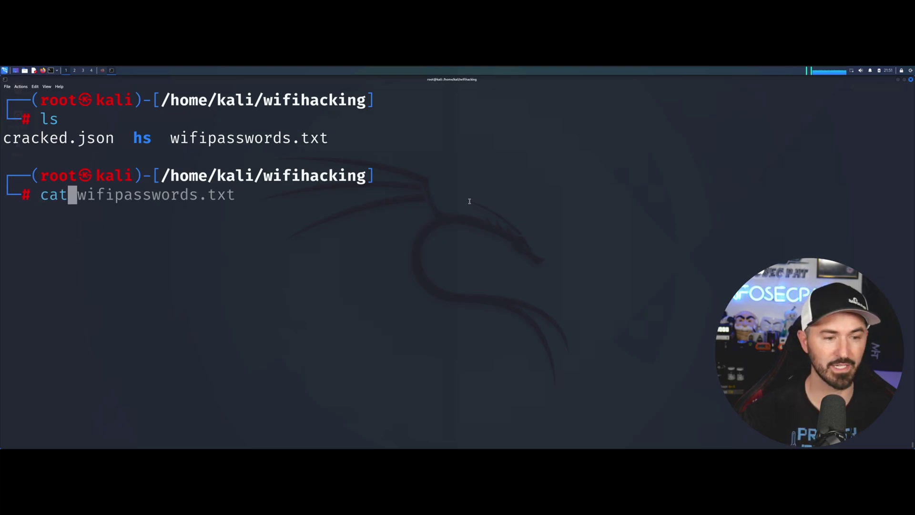
key("Right")
key("Return")
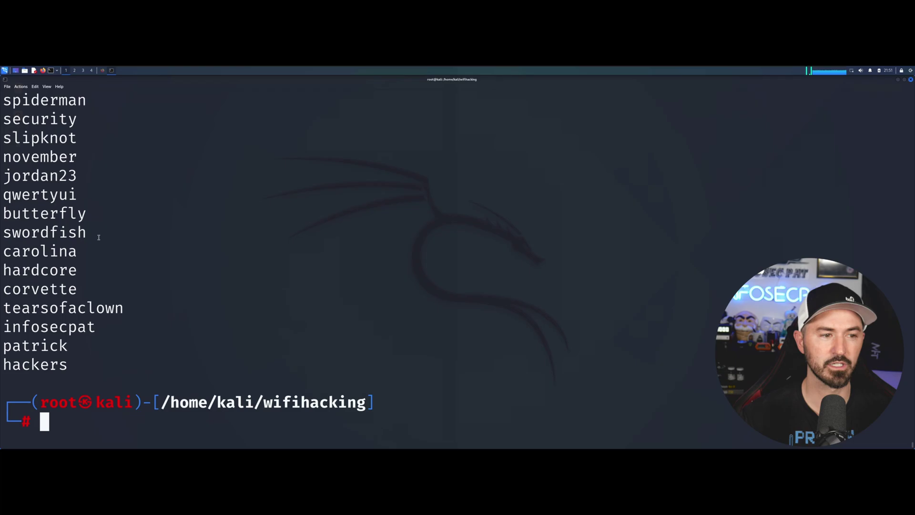
scroll(101, 235, "up", 5)
scroll(101, 236, "up", 5)
scroll(101, 236, "up", 3)
scroll(101, 236, "up", 5)
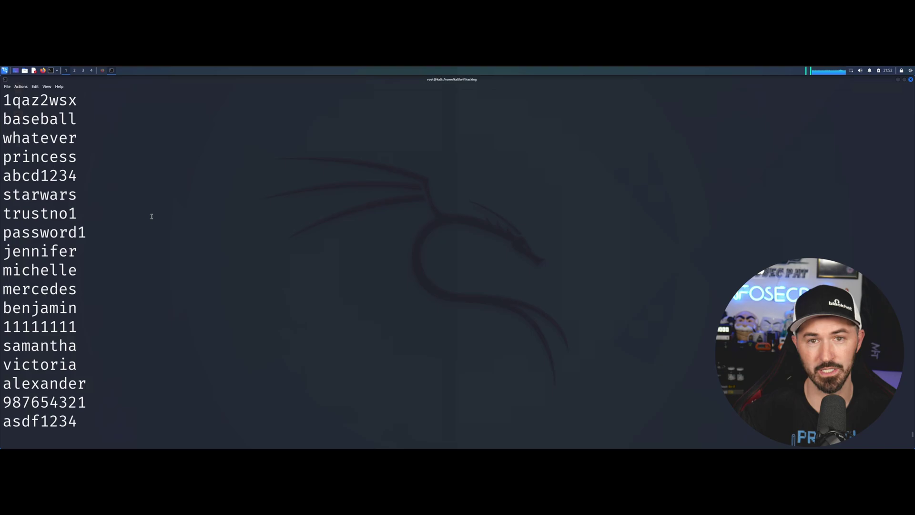
key("ctrl+l")
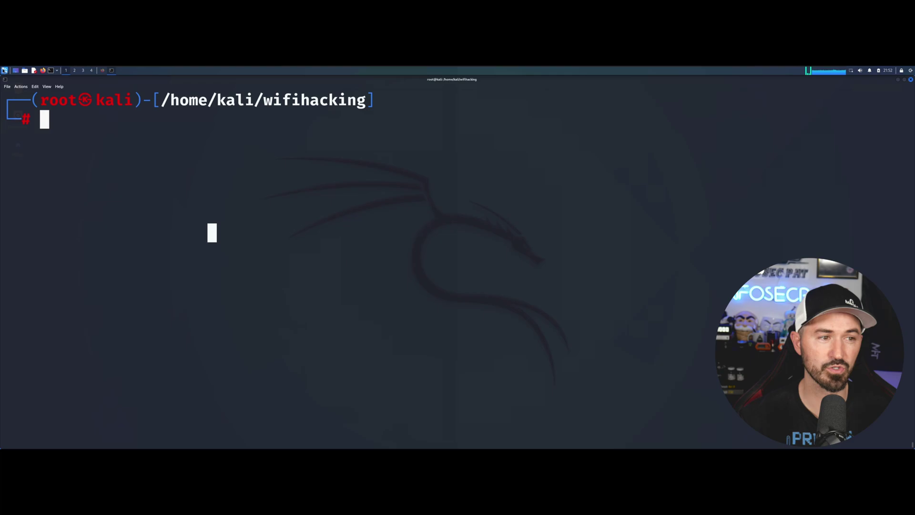
- Launch fern-wifi-cracker from the applications menu search and authenticate as root
left_click(6, 70)
type("fer")
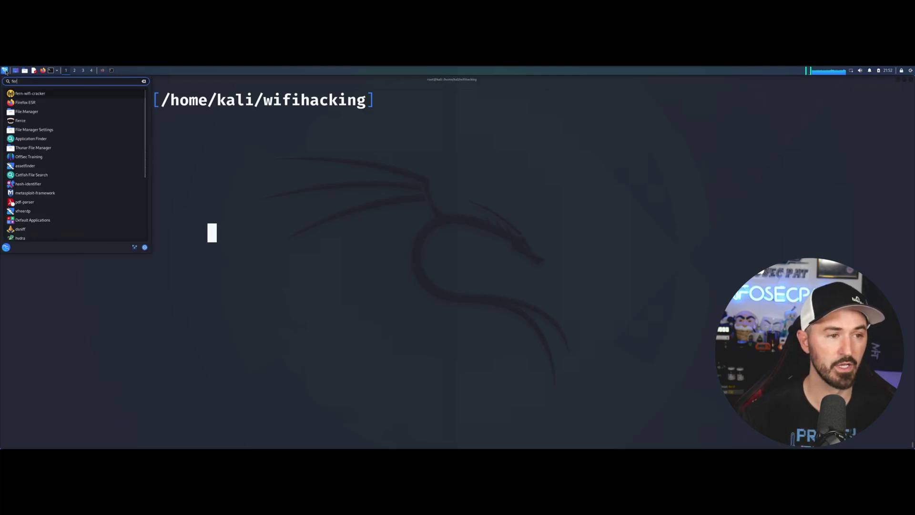
key("Return")
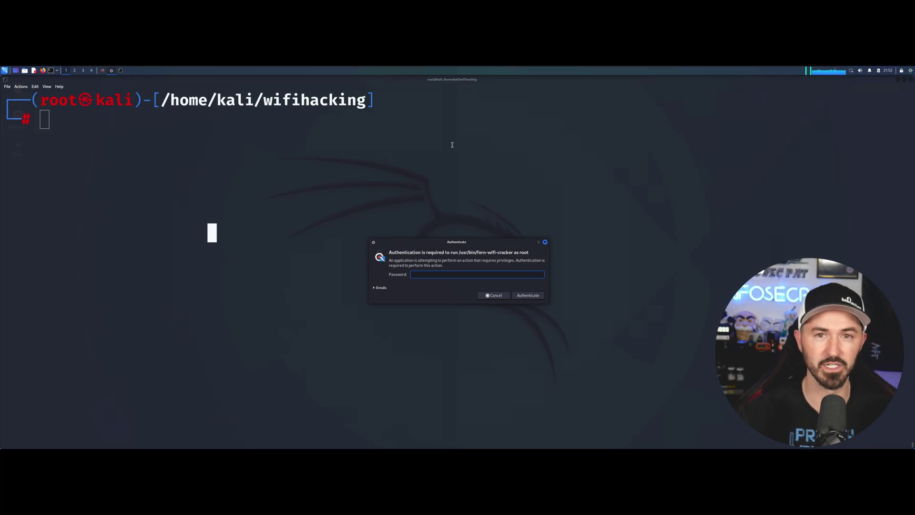
type("kali")
key("Return")
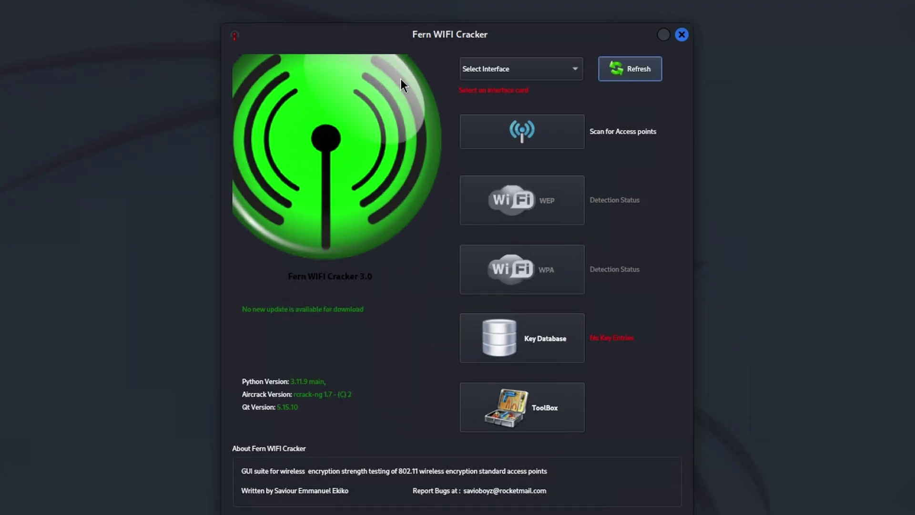
- Dismiss the popups, set wlan0 as the monitor interface, and scan for access points
left_click(550, 70)
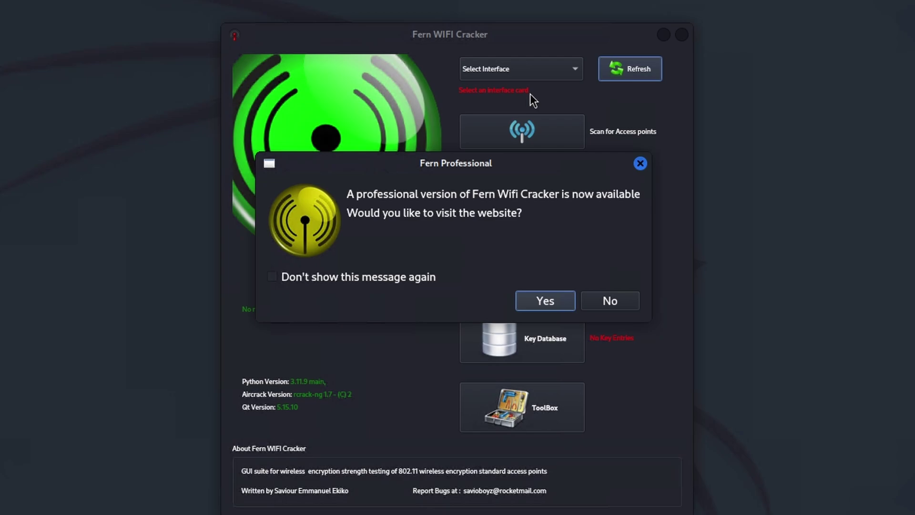
left_click(640, 164)
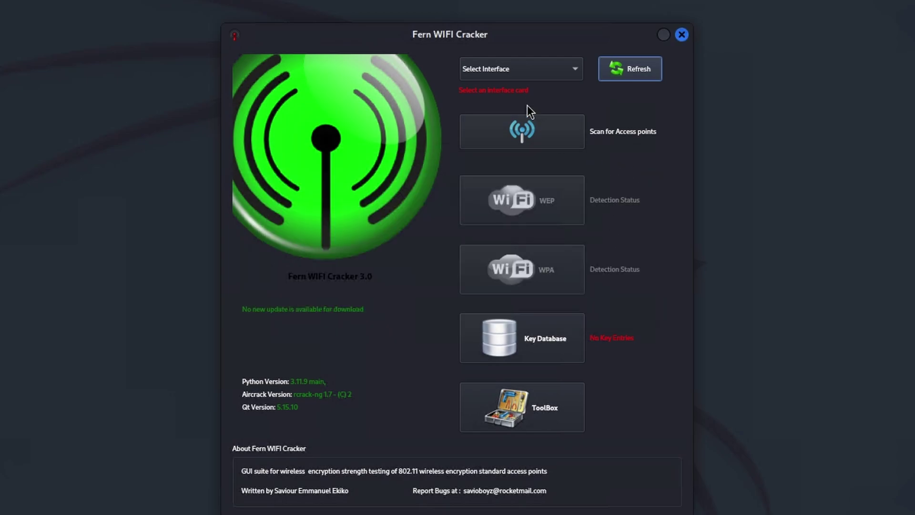
left_click(510, 66)
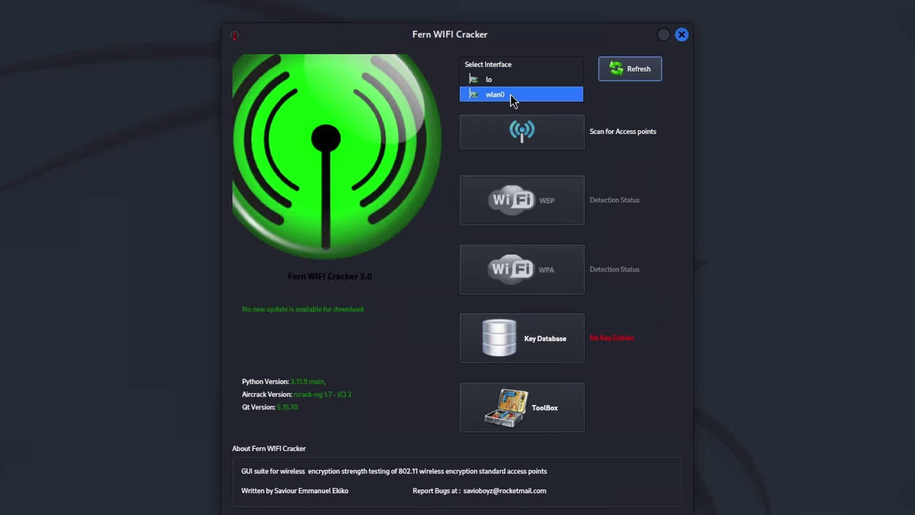
left_click(510, 94)
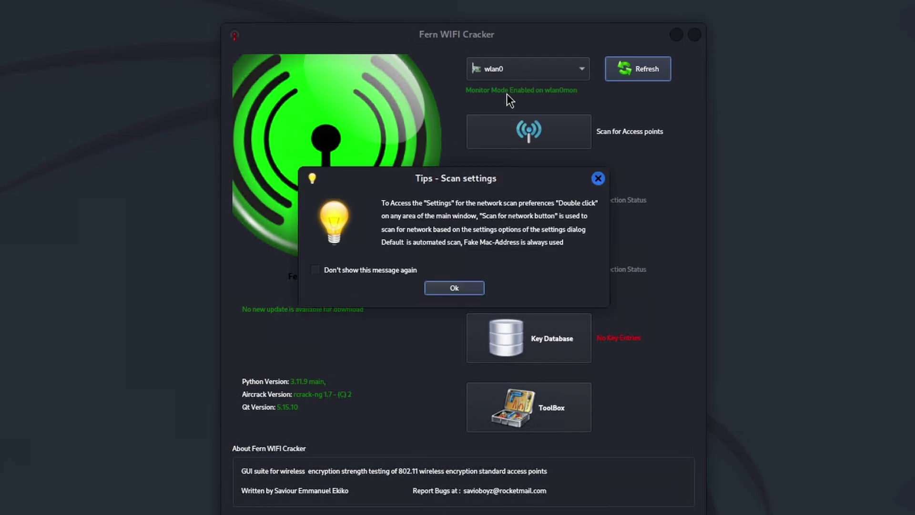
left_click(598, 179)
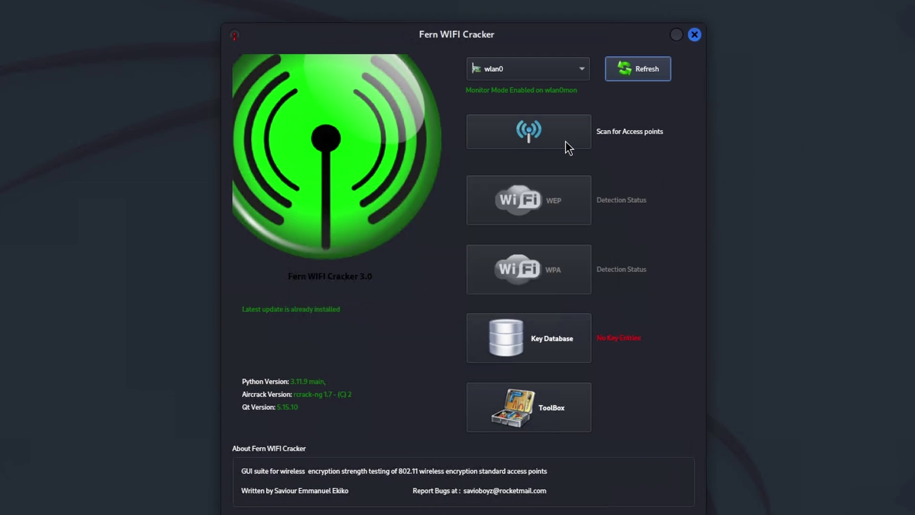
left_click(563, 128)
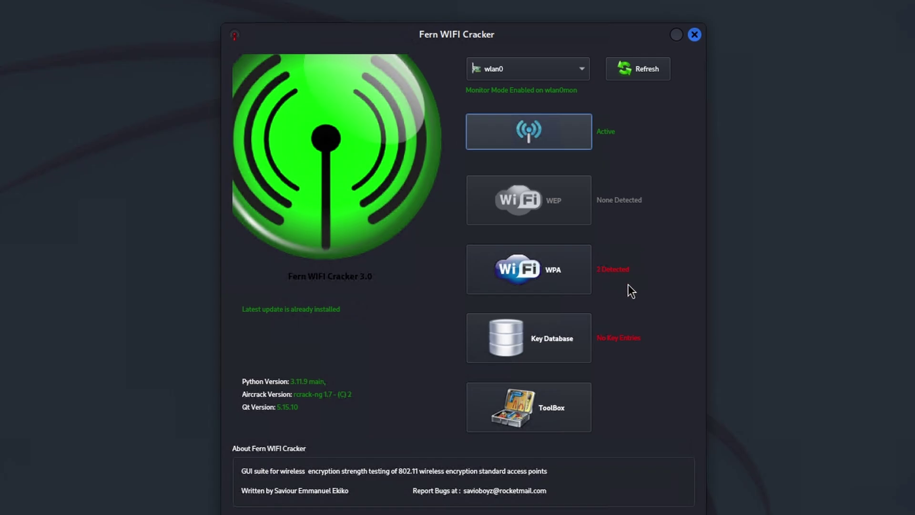
- Target HackMeIfYouCan-2.4 in the WPA Attack Panel and start browsing for a wordlist
left_click(556, 282)
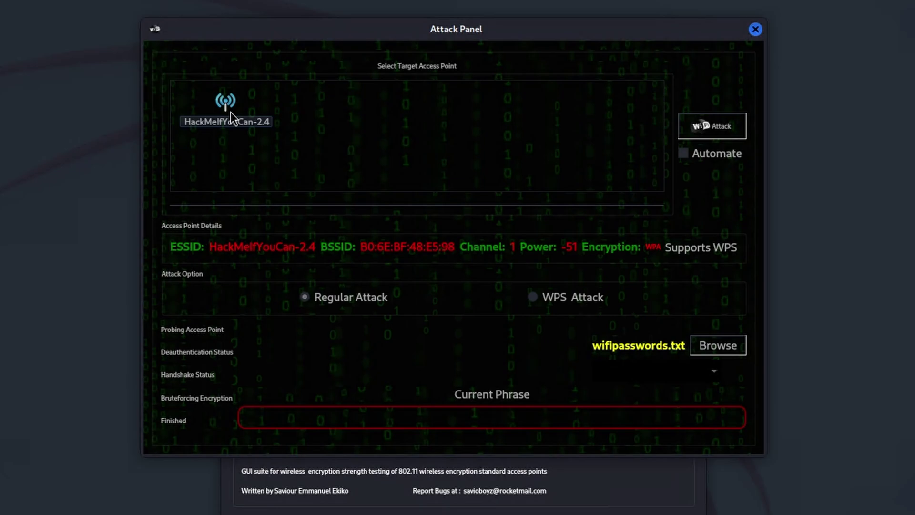
left_click(229, 109)
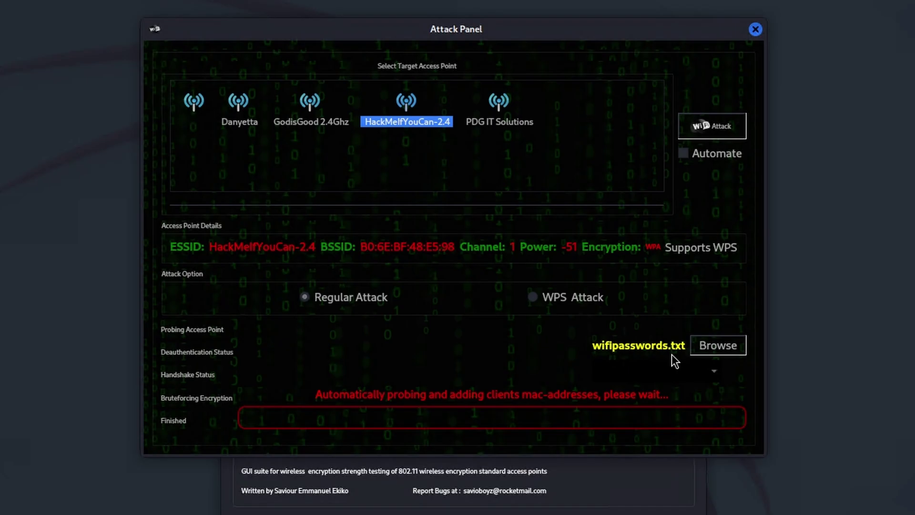
left_click(725, 350)
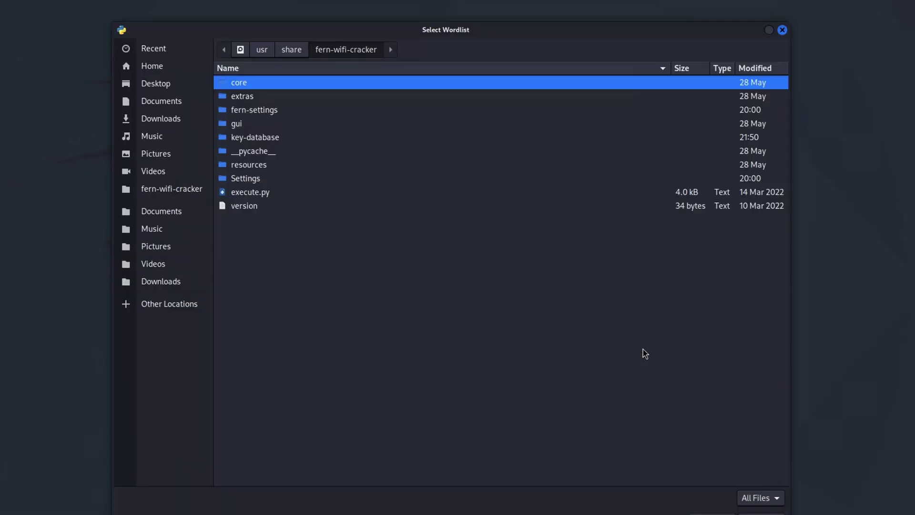
left_click(179, 310)
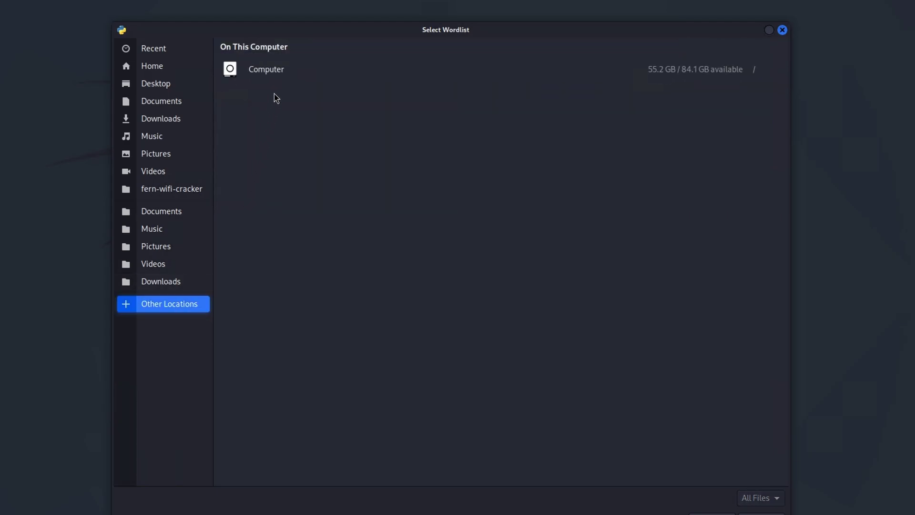
left_click(276, 74)
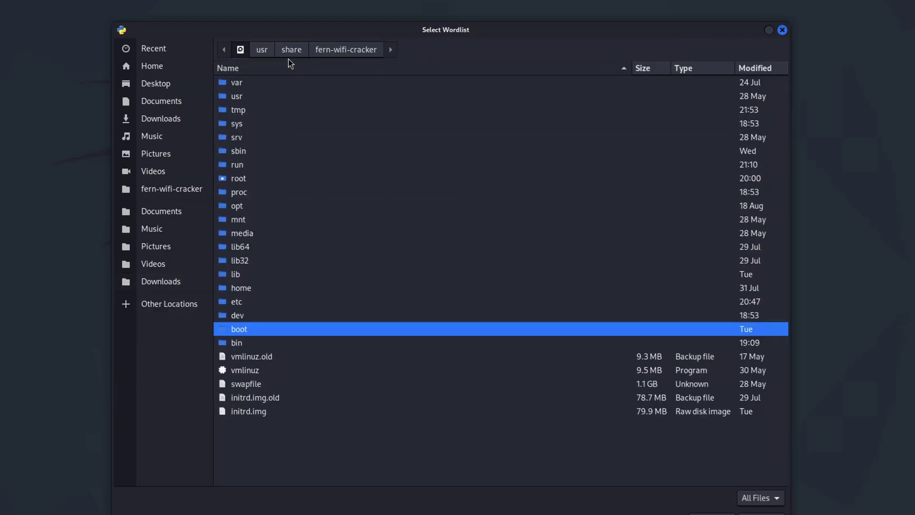
- Navigate to /home/kali/wifihacking and load wifipasswords.txt as the wordlist
left_click(169, 303)
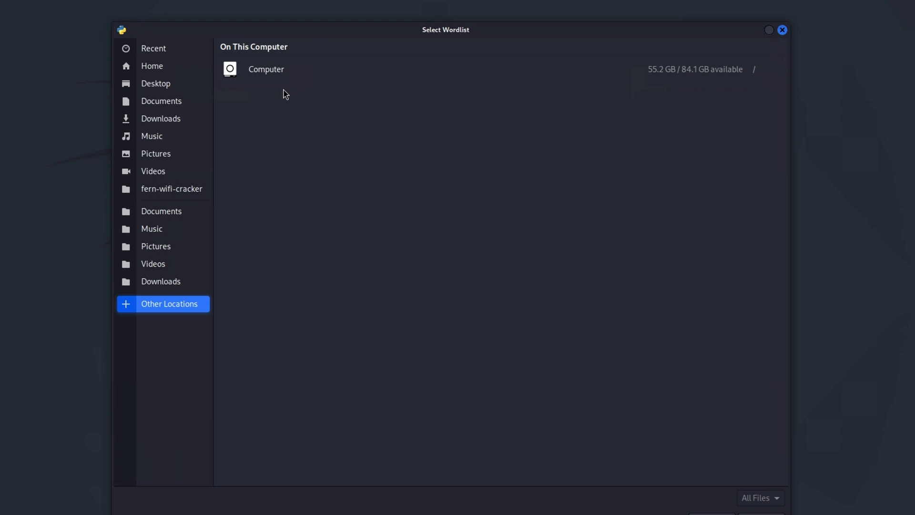
left_click(284, 75)
left_click(260, 93)
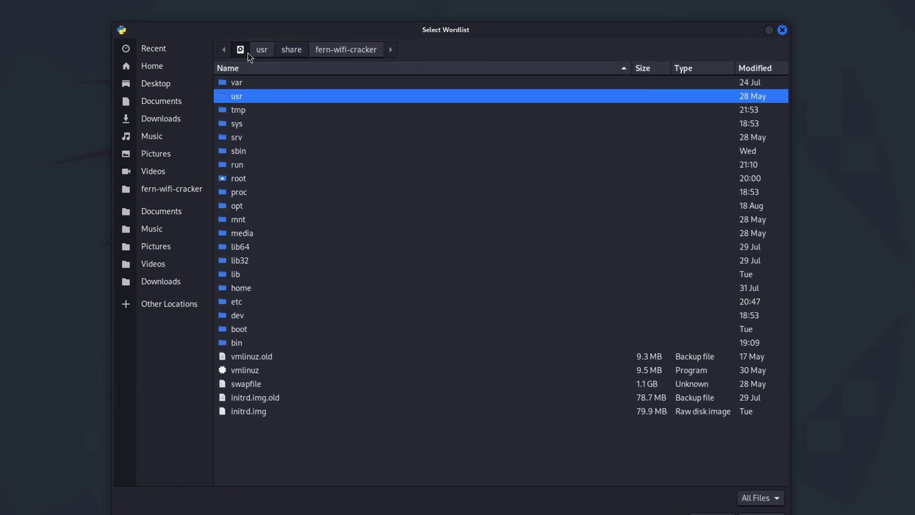
left_click(170, 303)
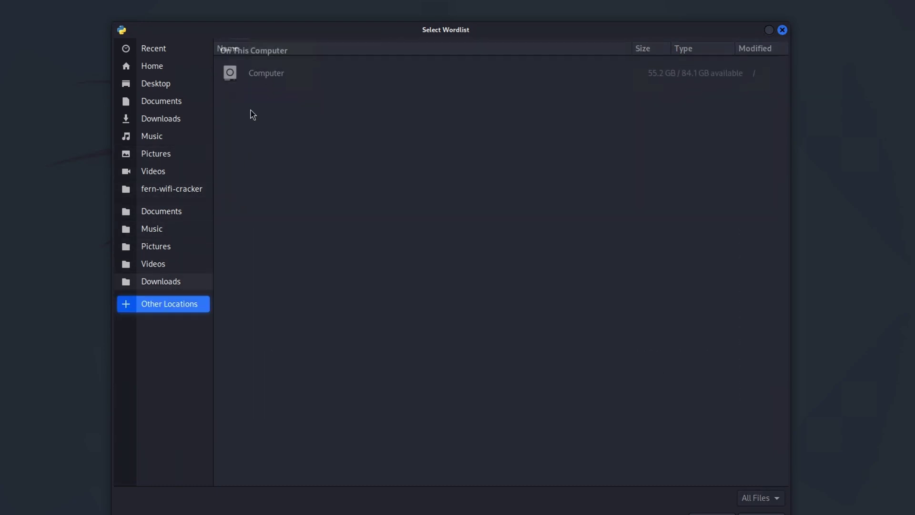
left_click(259, 73)
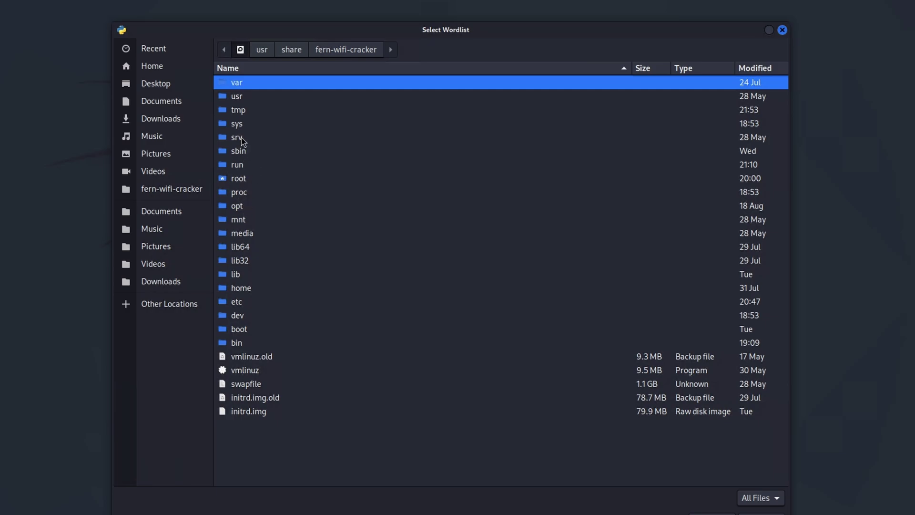
double_click(236, 289)
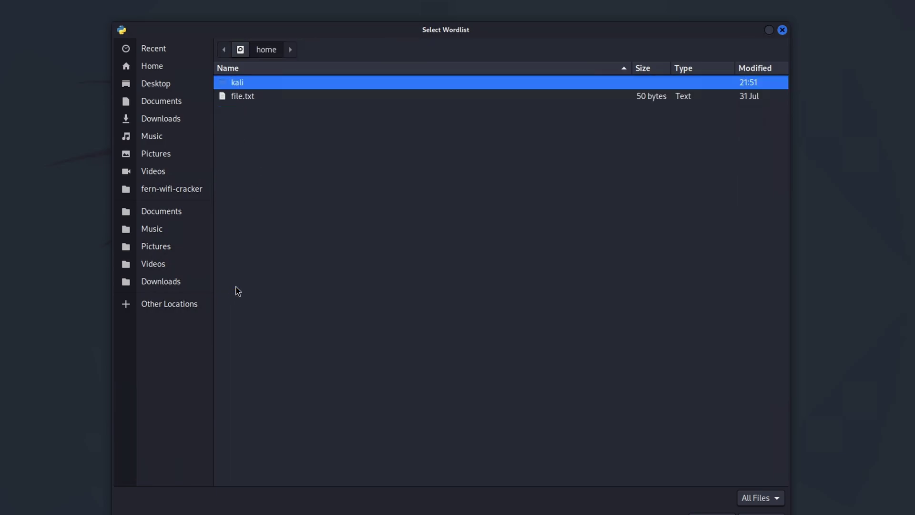
double_click(270, 81)
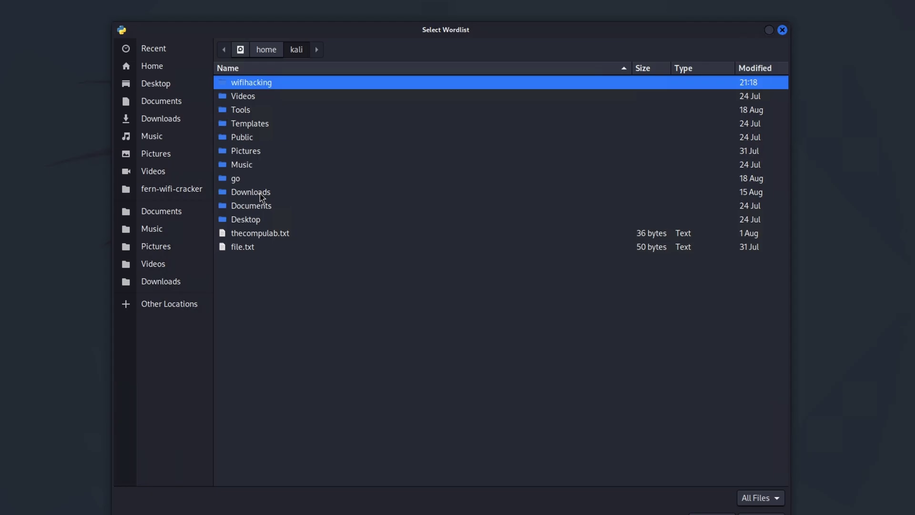
double_click(252, 85)
double_click(251, 99)
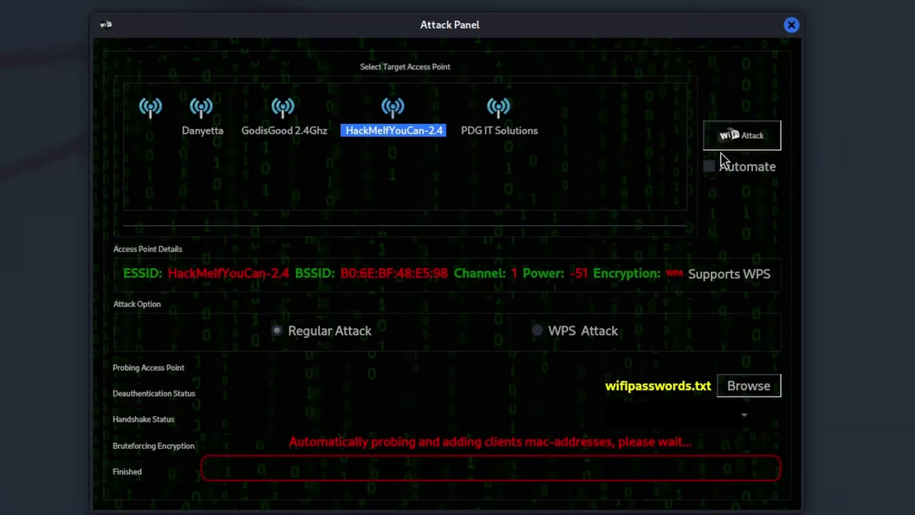
- Launch the WPA attack on HackMeIfYouCan-2.4, dismissing the client requirement notice
left_click(742, 136)
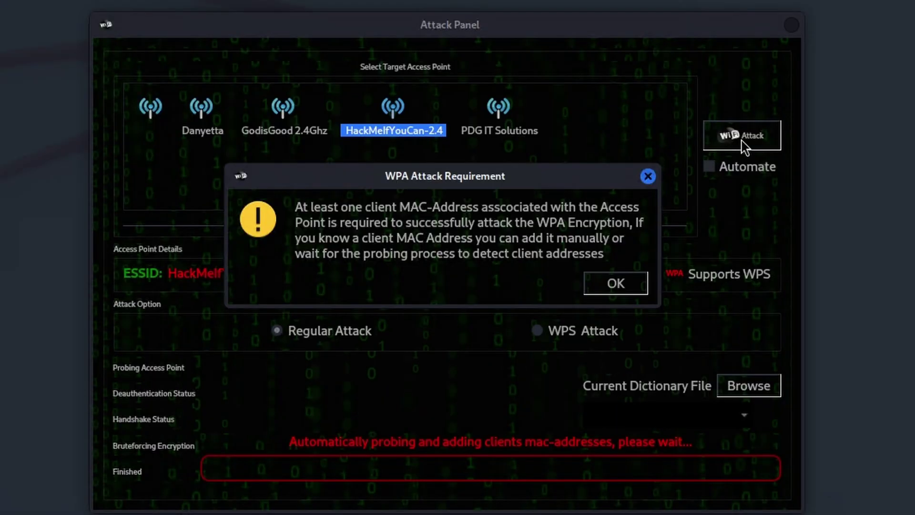
left_click(629, 285)
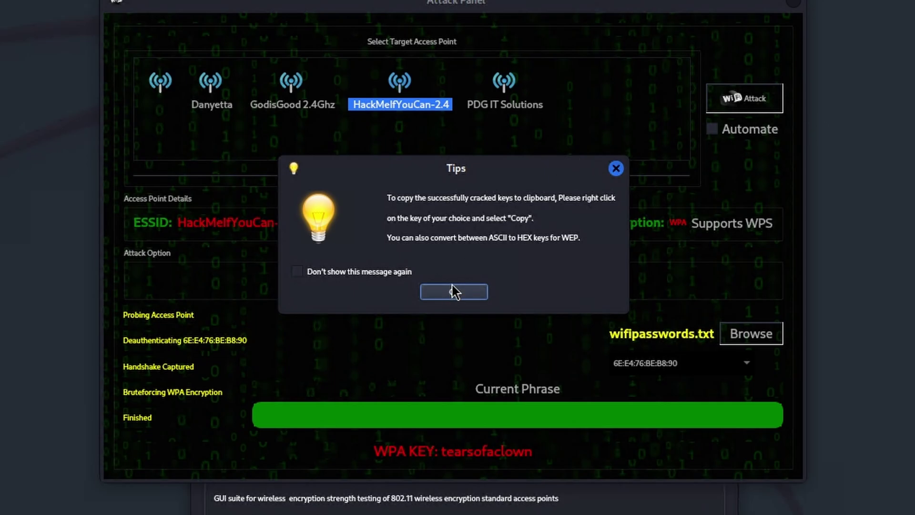
left_click(481, 295)
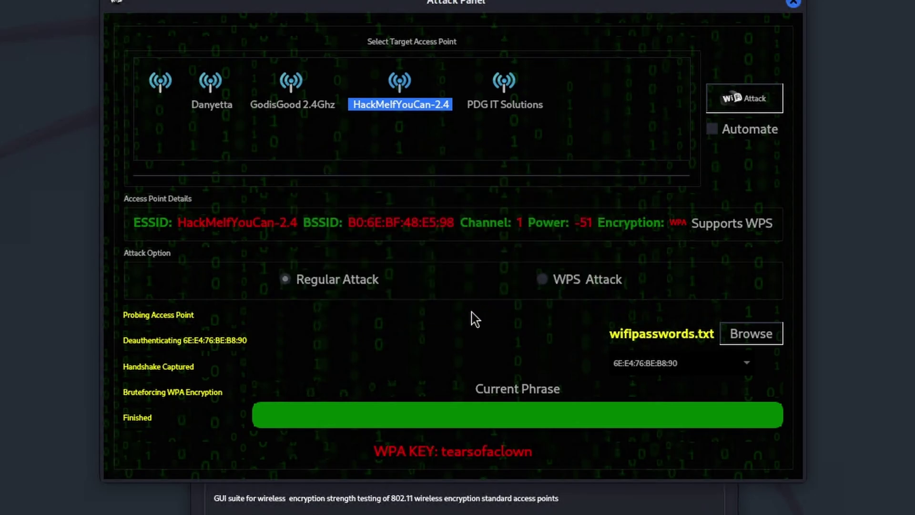